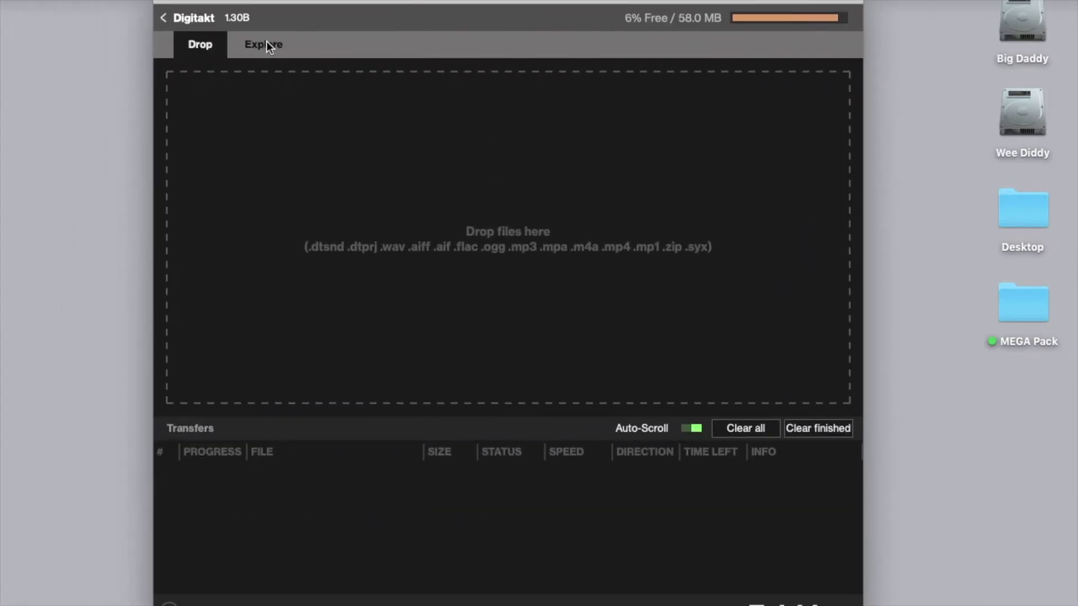
# Step: Switch Transfer to the Explore tab and open the MEGA Pack folder from the desktop
pyautogui.click(267, 45)
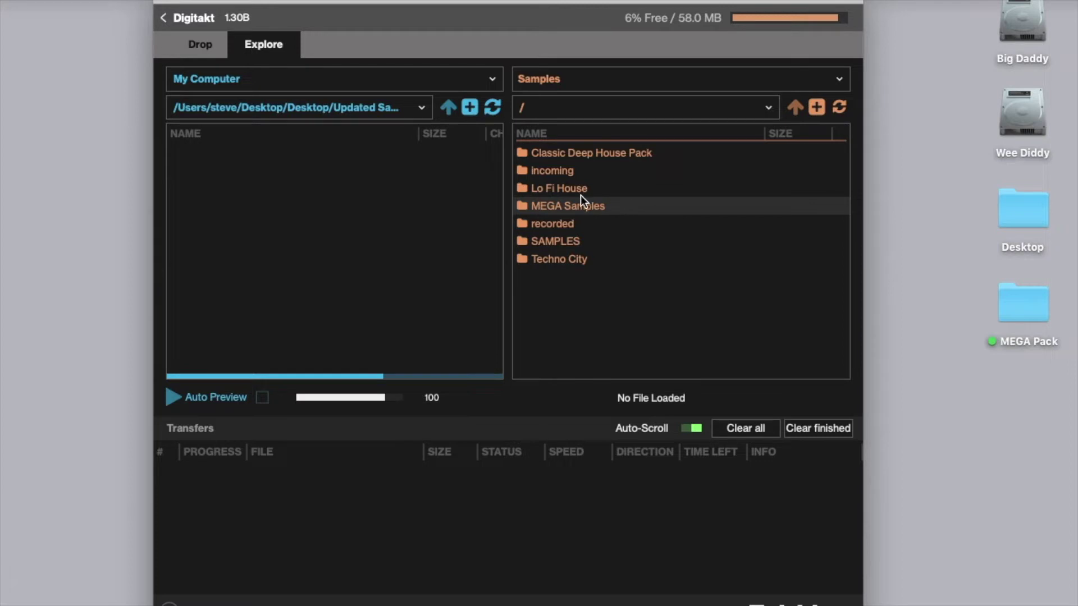
pyautogui.click(1019, 303)
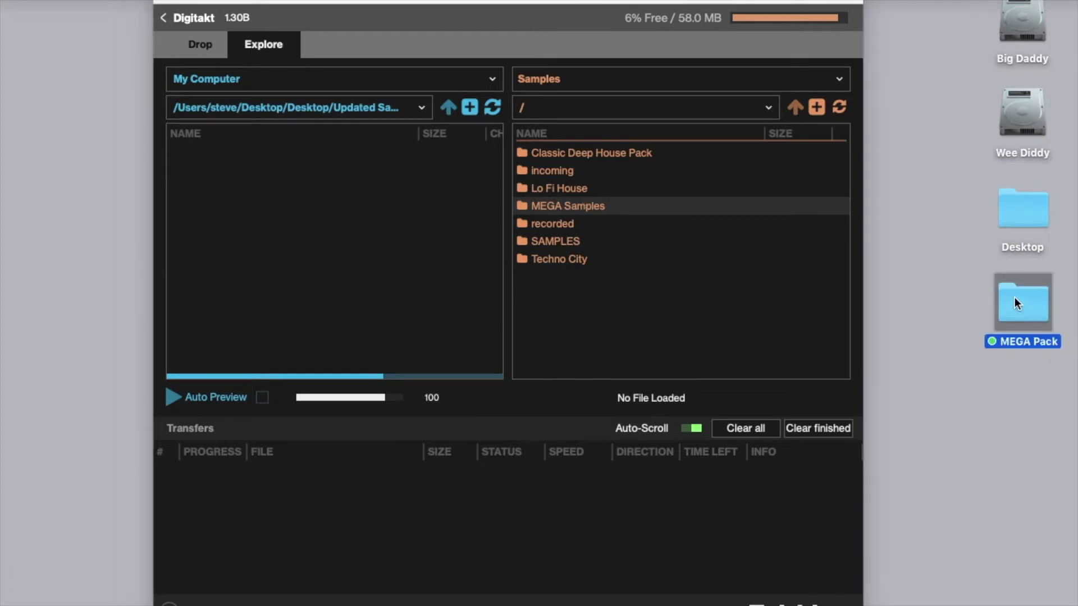
pyautogui.doubleClick(1015, 298)
# Step: Browse MEGA Pack's MEGA Samples folder, looking into Drums and Melodics
pyautogui.click(334, 182)
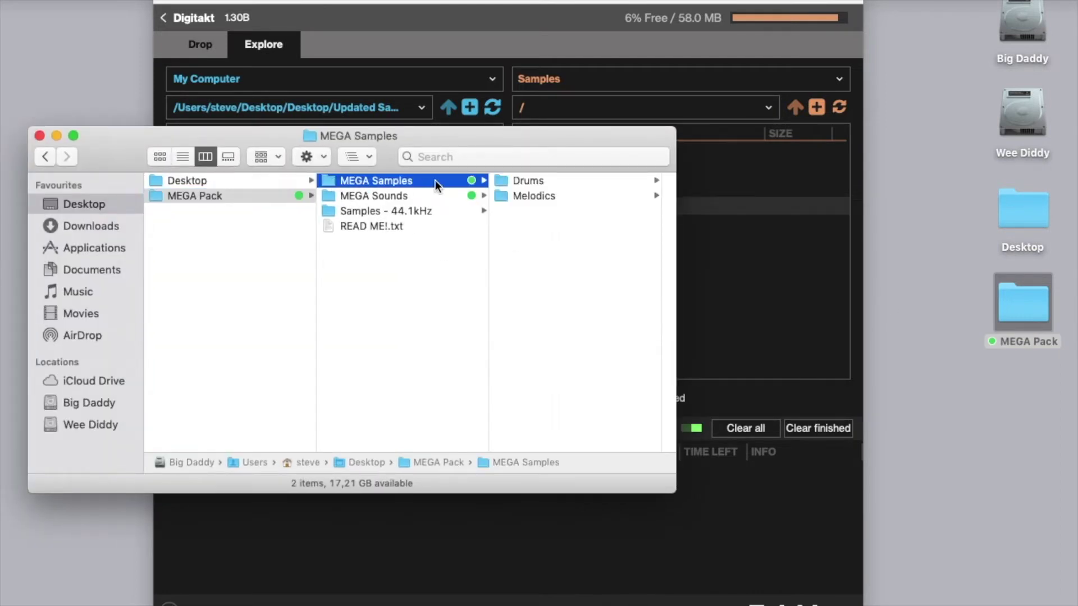
pyautogui.click(514, 183)
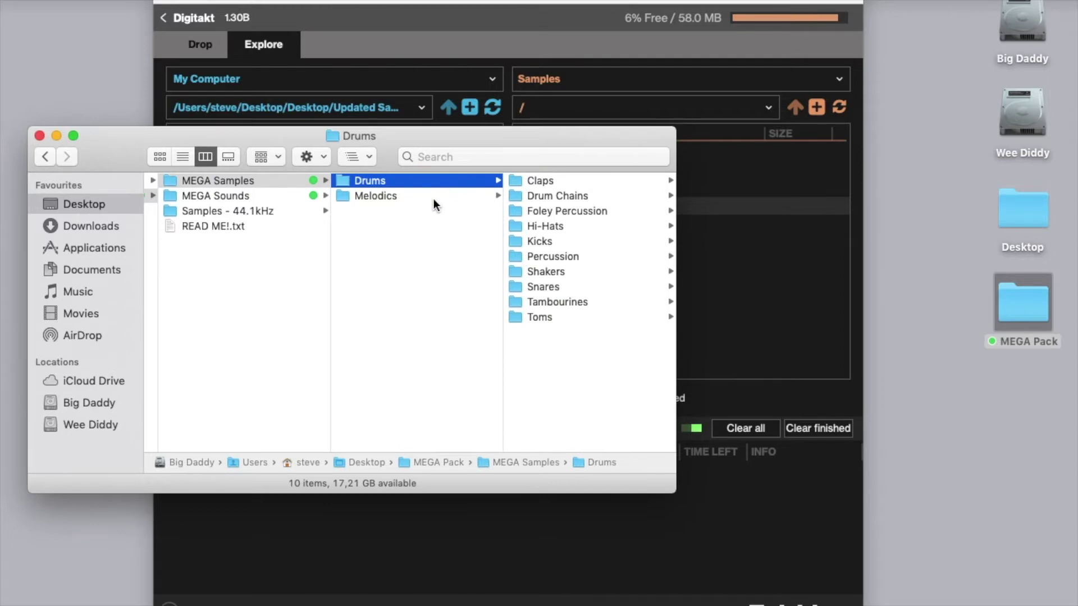
pyautogui.click(437, 201)
pyautogui.click(273, 181)
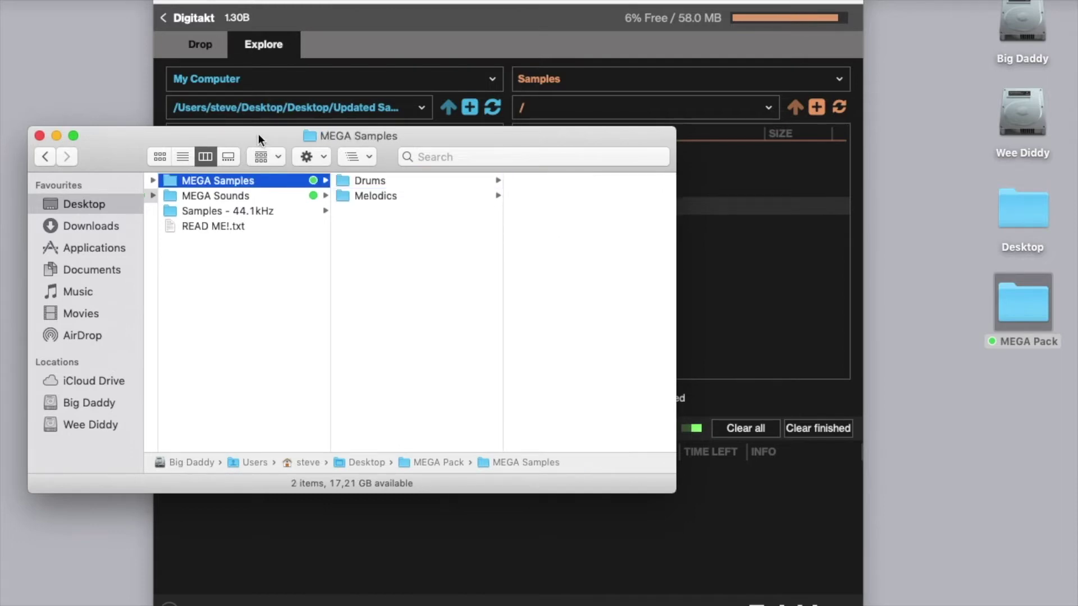
# Step: Park the Finder window at lower right behind Transfer, then bring it forward again
pyautogui.moveTo(258, 134); pyautogui.dragTo(640, 354)
pyautogui.click(641, 289)
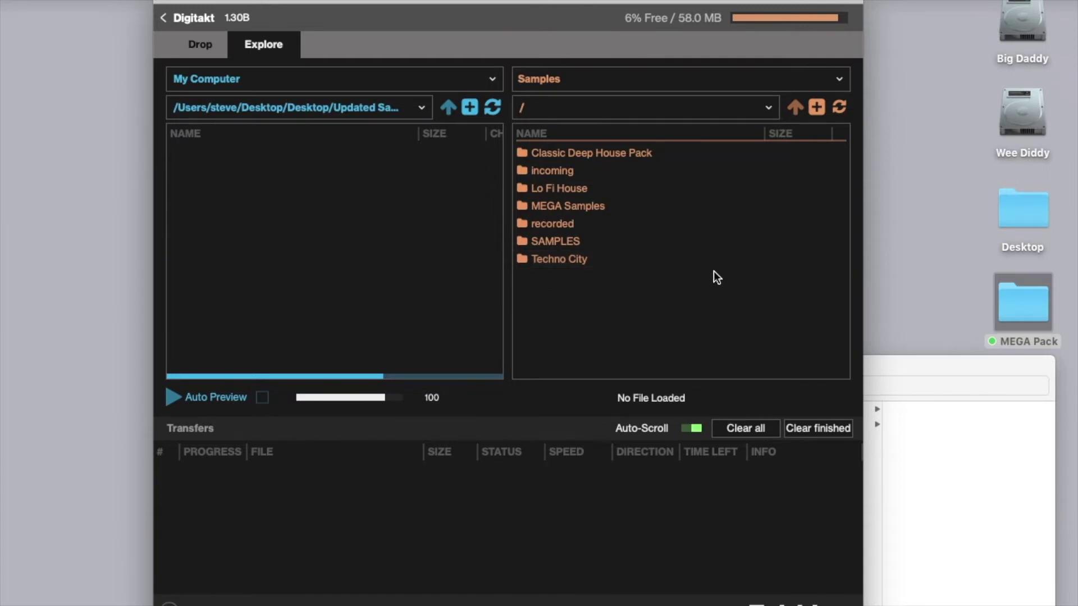
pyautogui.click(930, 364)
# Step: Drag MEGA Samples onto the Digitakt Samples pane, then clear the failed already-existing transfers
pyautogui.moveTo(548, 409); pyautogui.dragTo(622, 239)
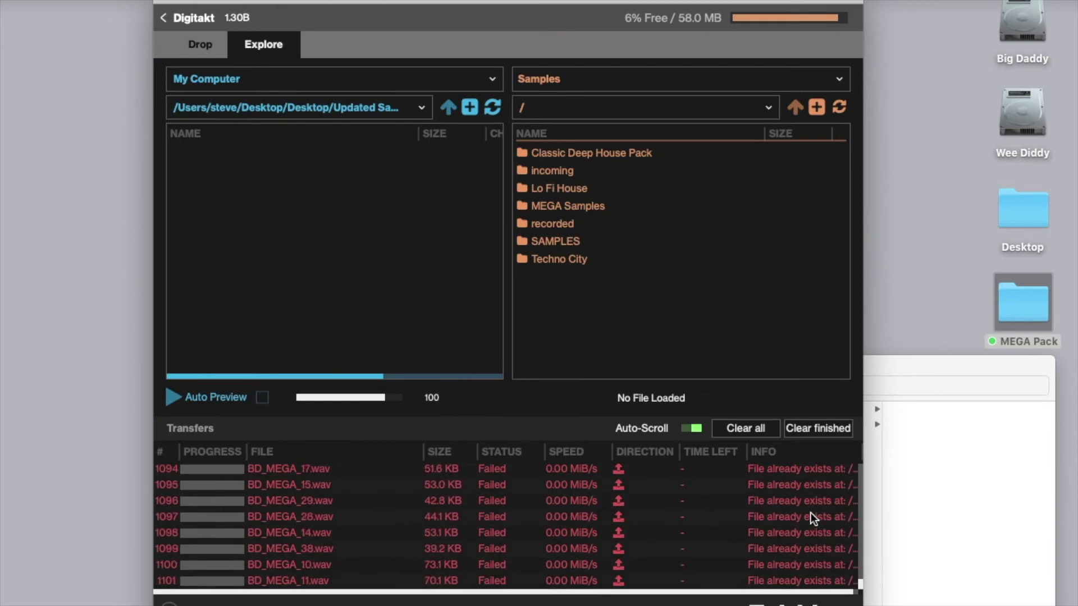
pyautogui.click(739, 431)
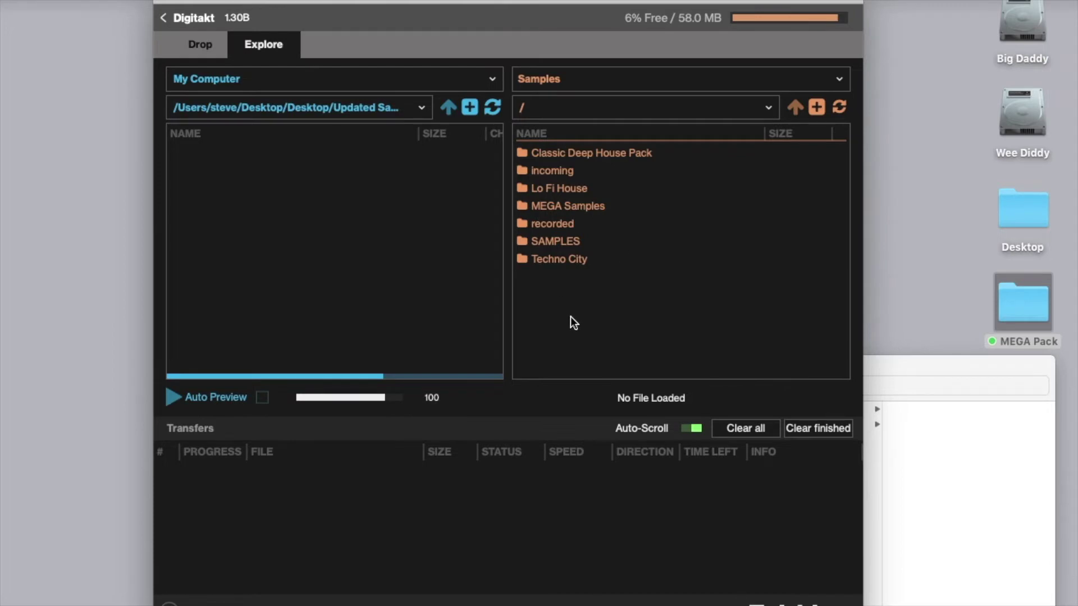
pyautogui.click(569, 79)
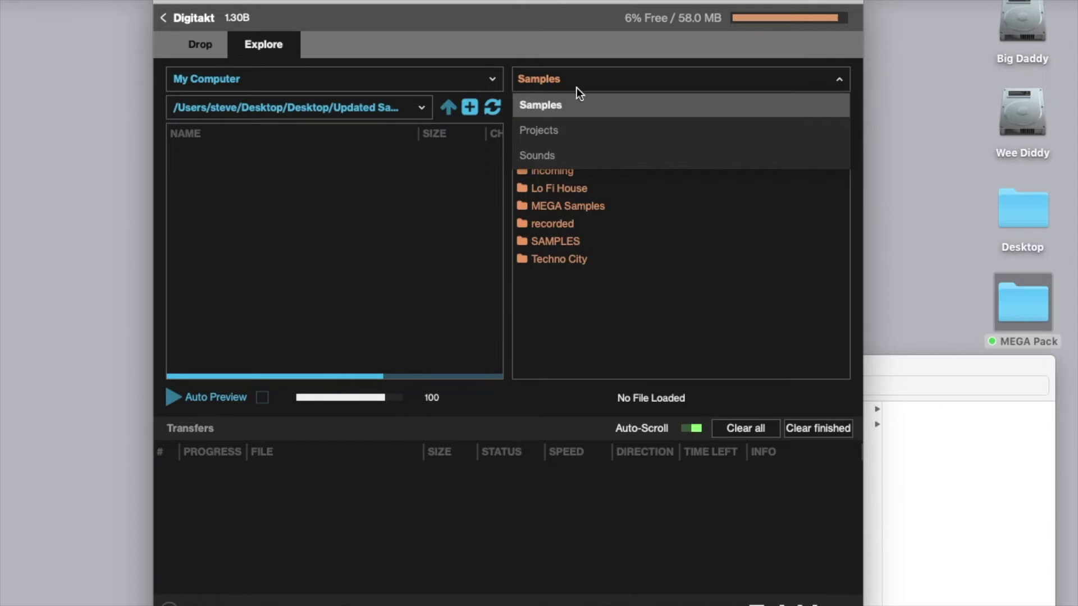
# Step: Switch the Digitakt side to Sounds and open MEGA Pack's MEGA Sounds folder in Finder
pyautogui.click(533, 155)
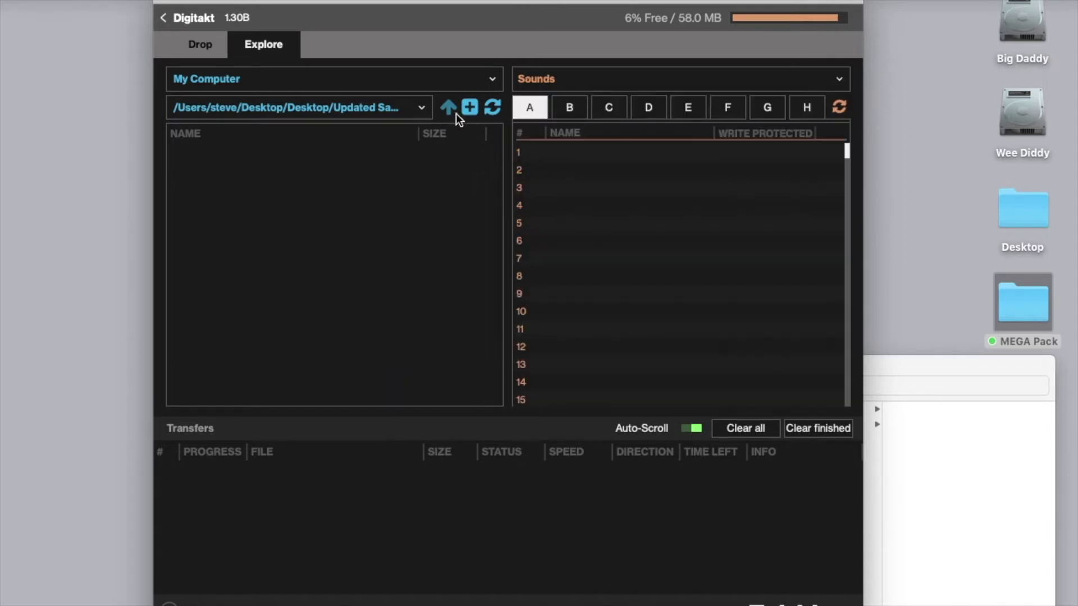
pyautogui.moveTo(934, 366); pyautogui.dragTo(599, 253)
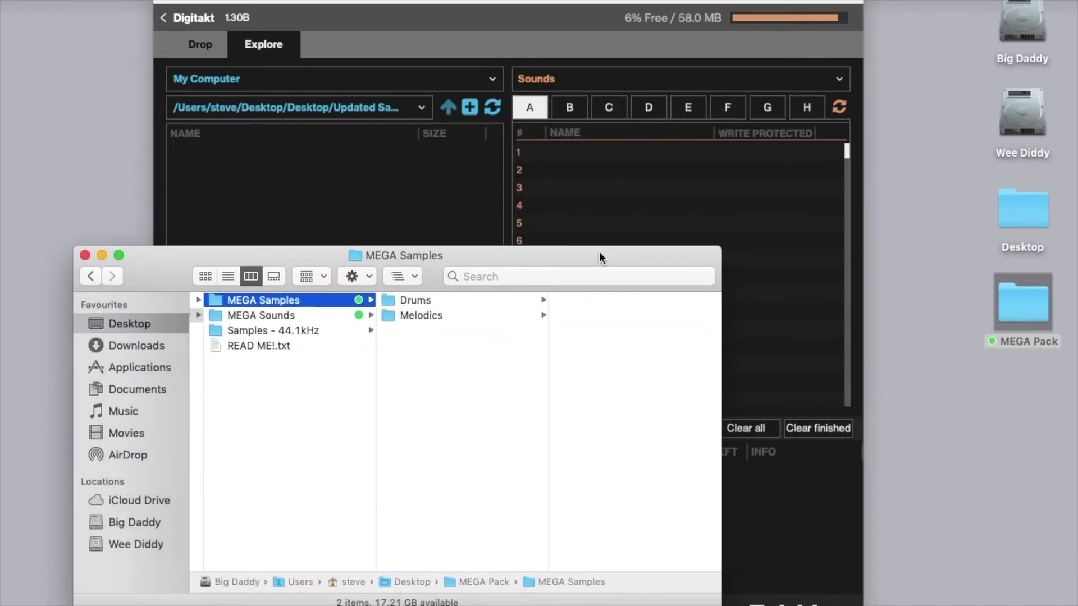
pyautogui.click(273, 318)
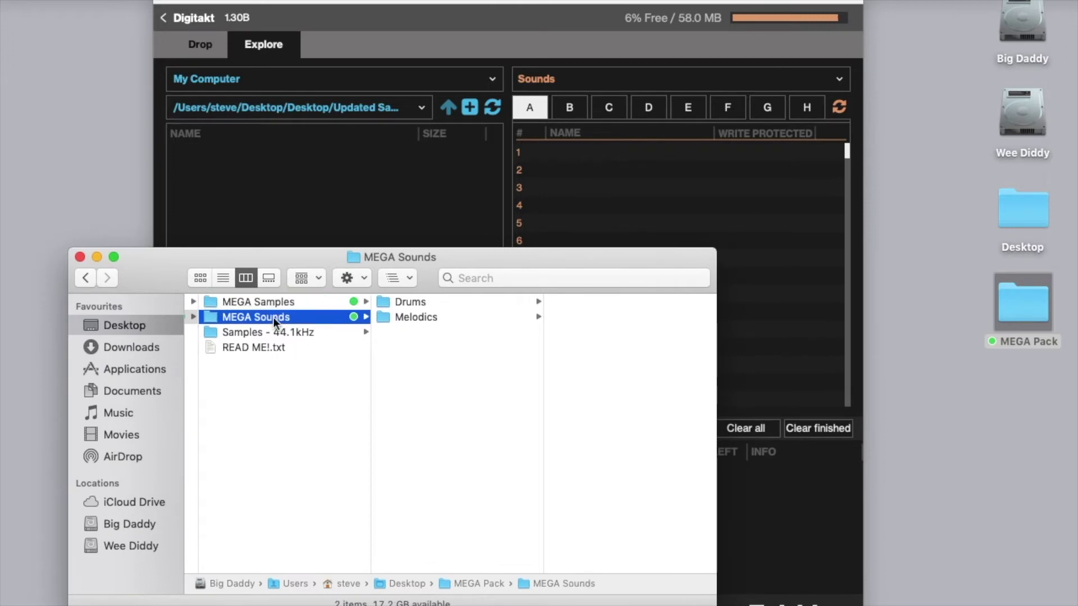
pyautogui.moveTo(442, 259); pyautogui.dragTo(404, 254)
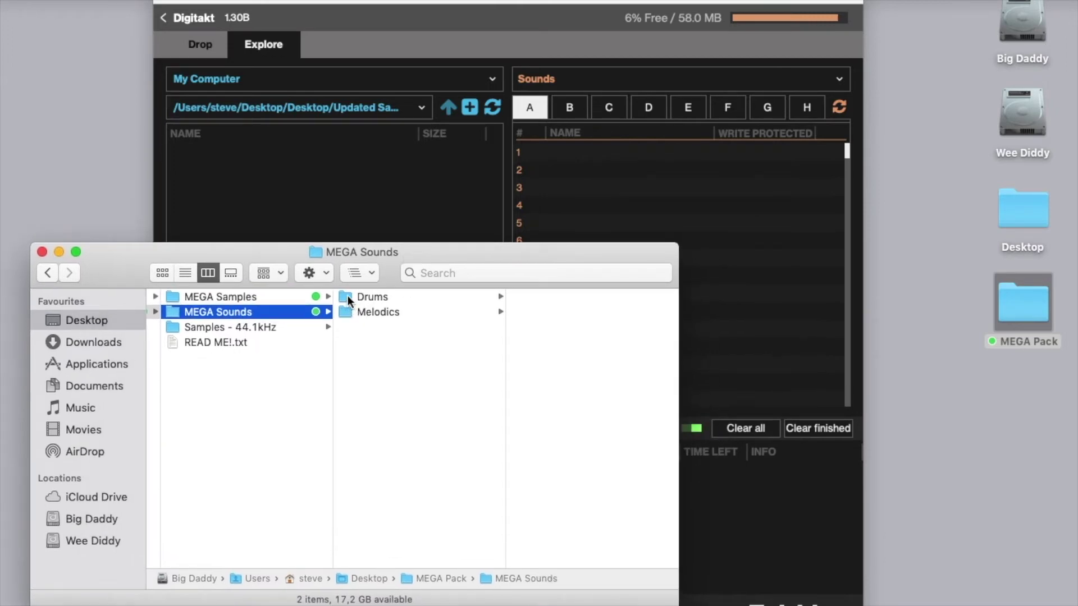
# Step: Browse the Drums and Melodics subfolders of MEGA Sounds
pyautogui.click(348, 300)
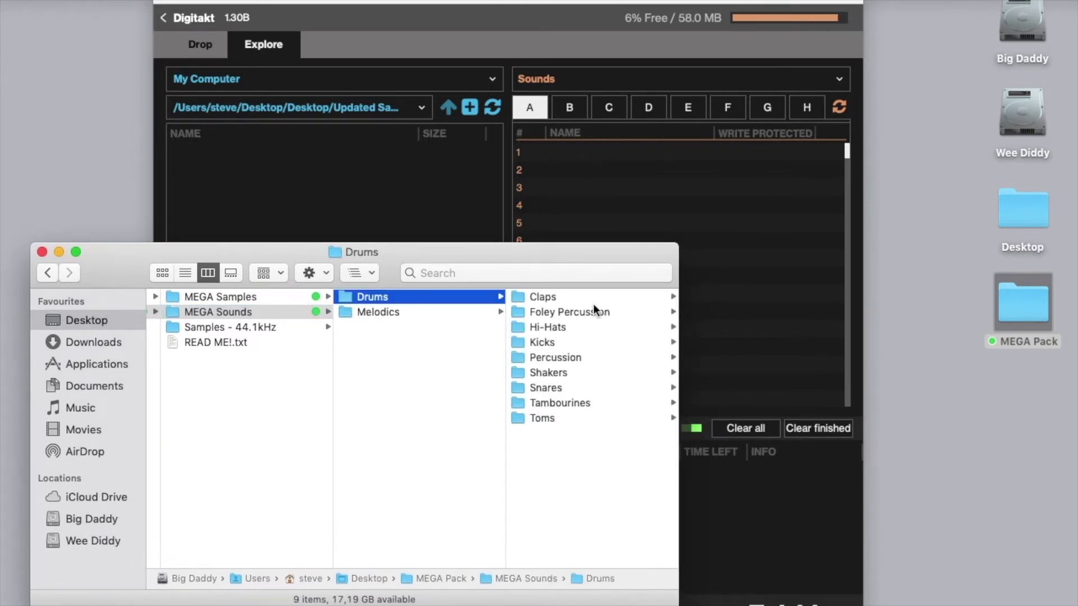
pyautogui.click(415, 313)
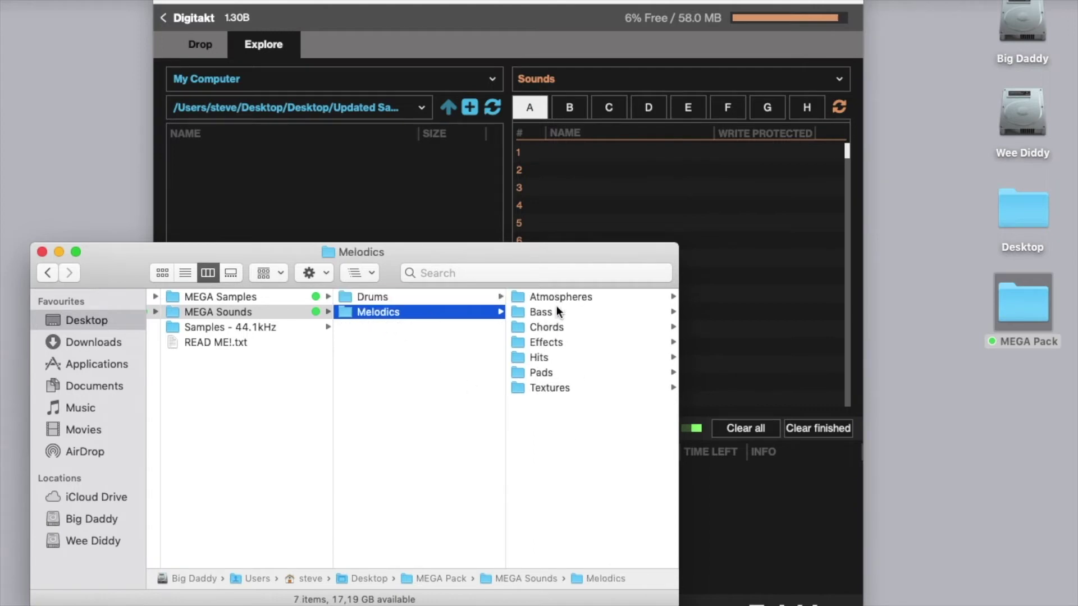
pyautogui.click(383, 295)
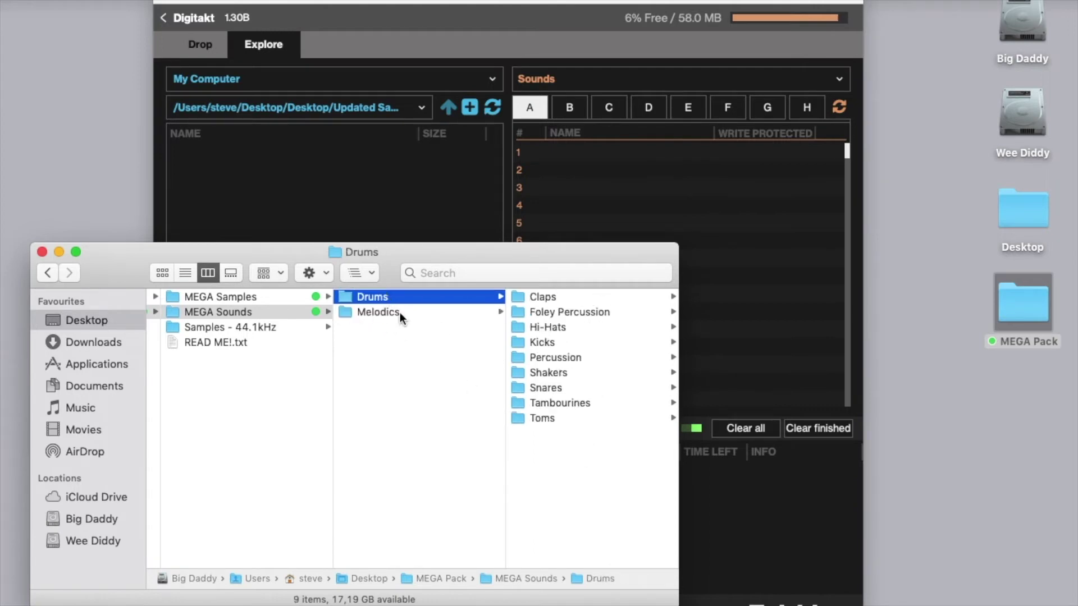
pyautogui.click(415, 313)
pyautogui.click(403, 296)
# Step: Check MEGA Samples' Drum Chains wav files, then return to MEGA Sounds with Finder moved right
pyautogui.click(247, 296)
pyautogui.click(401, 297)
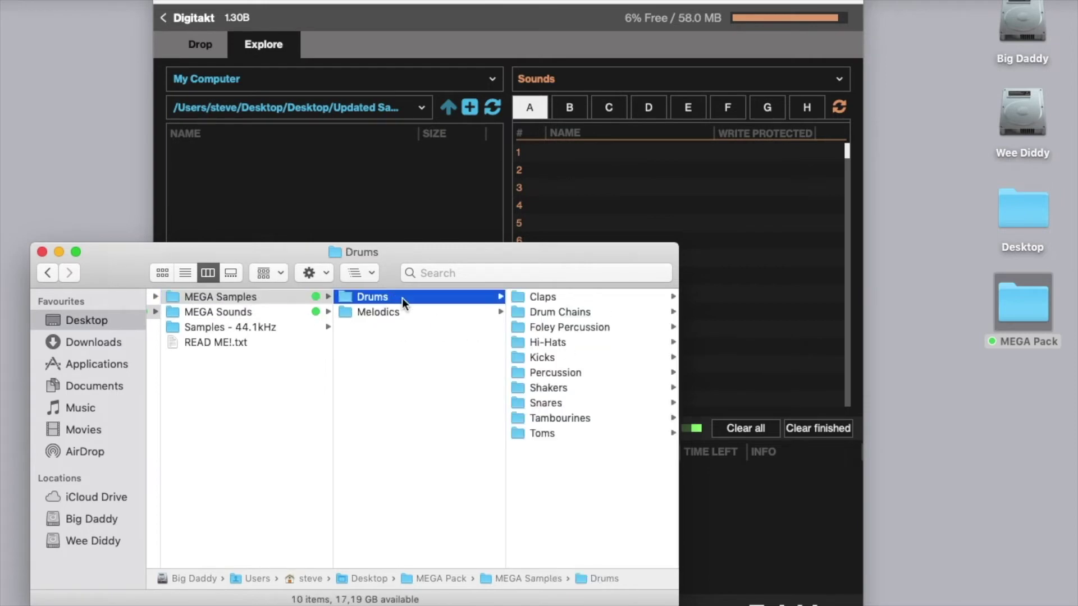
pyautogui.click(554, 311)
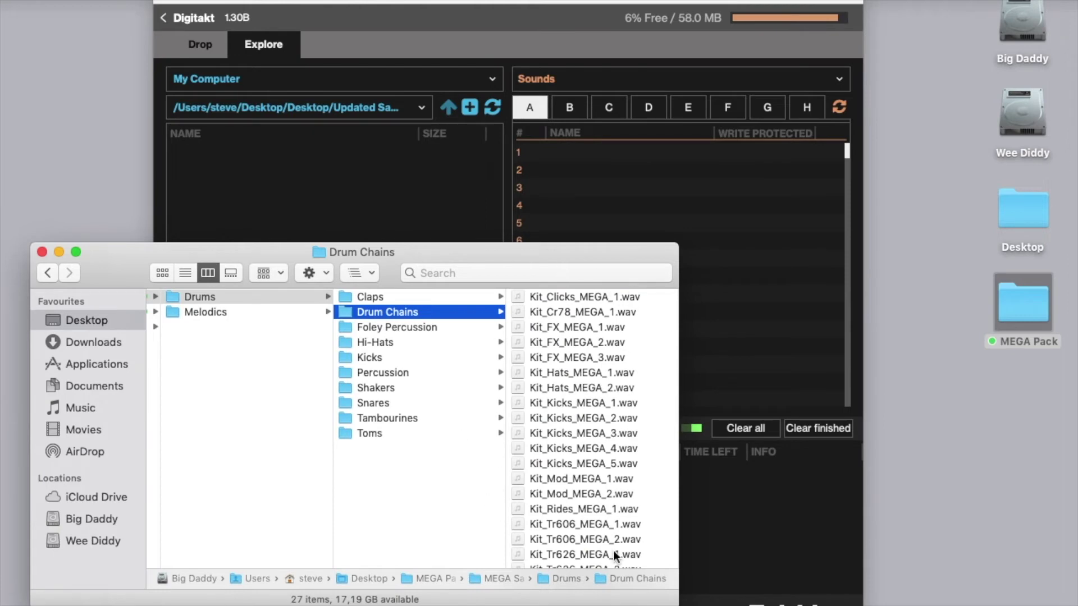
pyautogui.hscroll(-5, 340, 317)
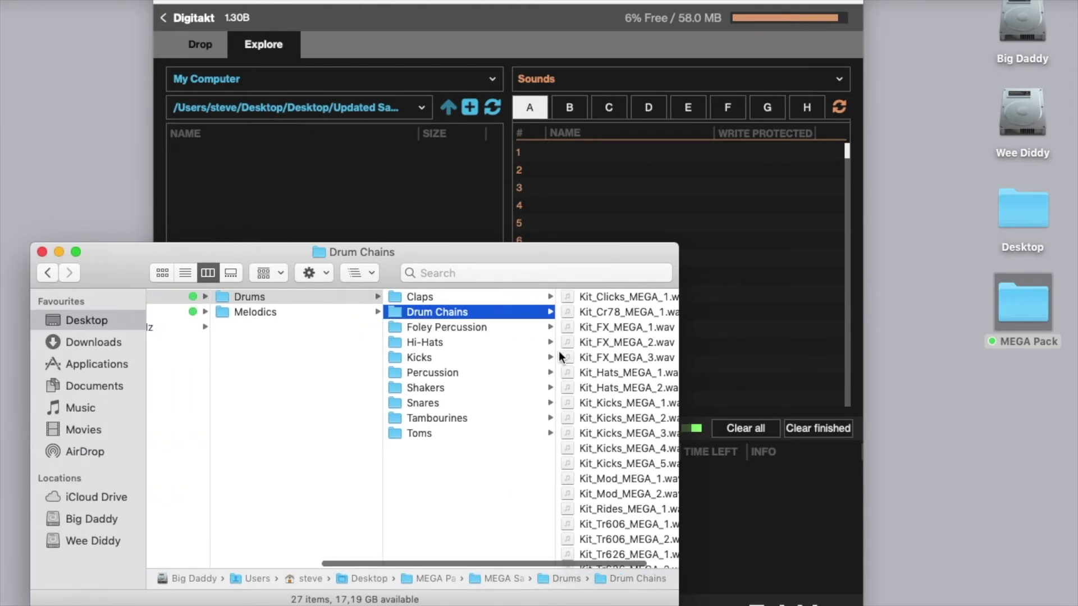
pyautogui.click(286, 311)
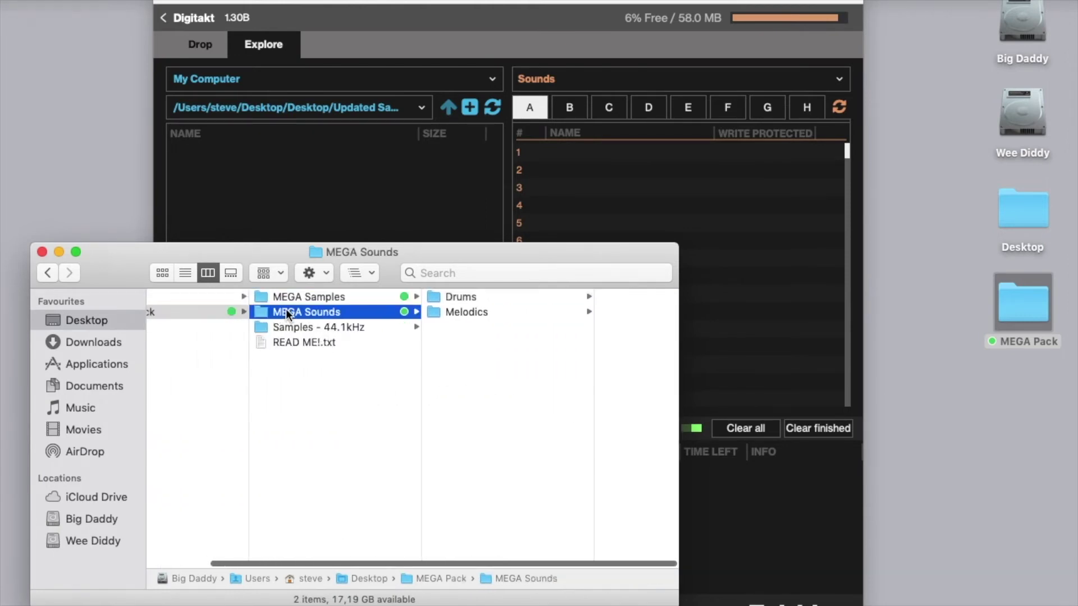
pyautogui.moveTo(492, 259); pyautogui.dragTo(841, 282)
# Step: Bring Transfer forward and check sound banks B, C and D before returning to bank A
pyautogui.click(581, 10)
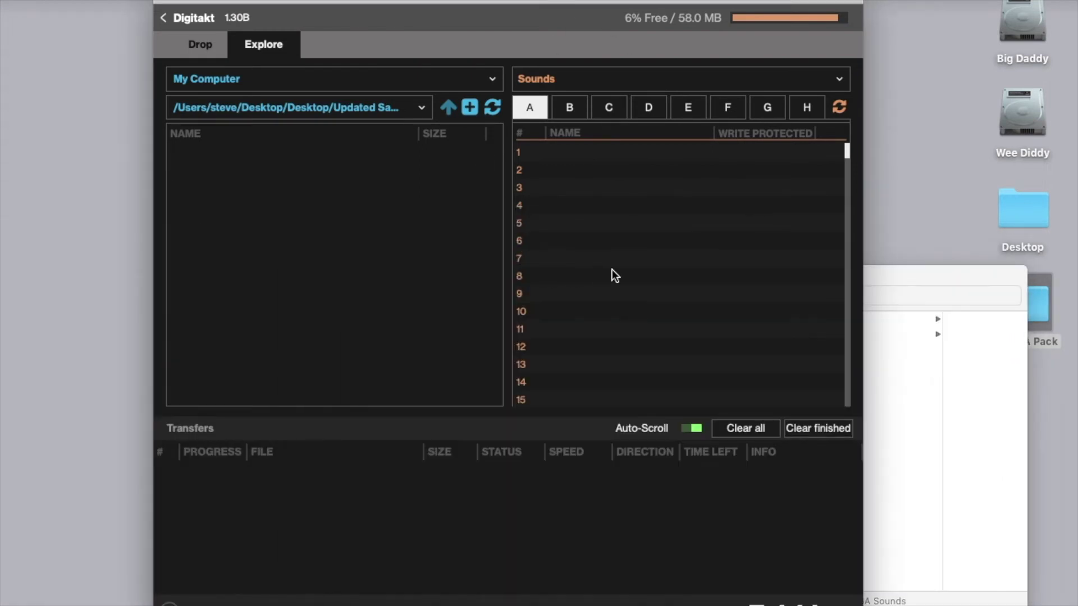
pyautogui.scroll(-10, 612, 269)
pyautogui.scroll(10, 609, 258)
pyautogui.click(569, 107)
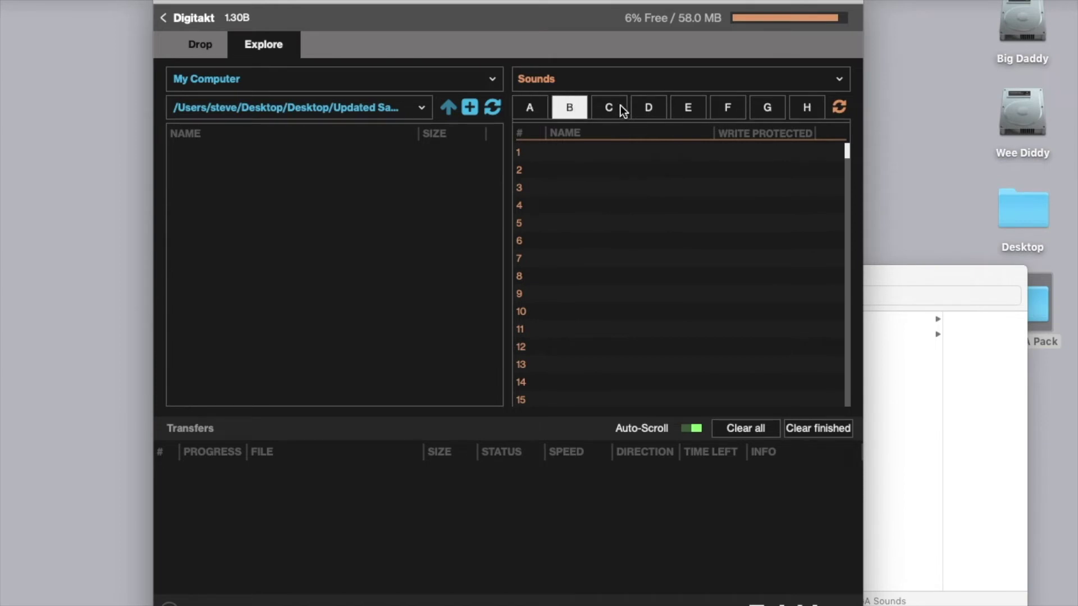
pyautogui.click(615, 107)
pyautogui.click(649, 108)
pyautogui.click(530, 107)
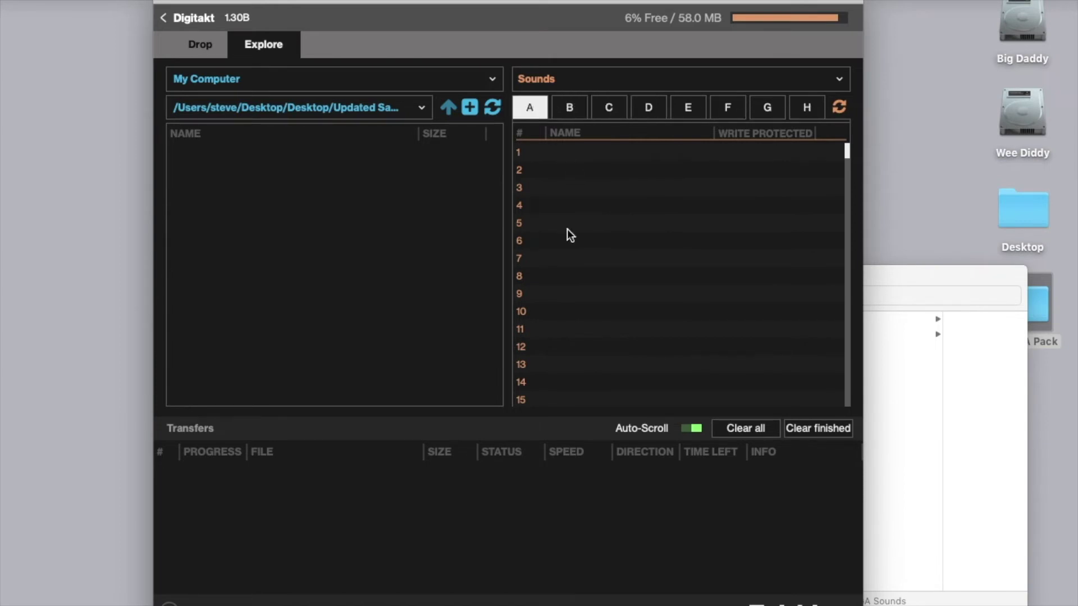
# Step: Recheck banks B–D, settle on empty bank A, and move the MEGA Sounds window beside it
pyautogui.scroll(-20, 568, 233)
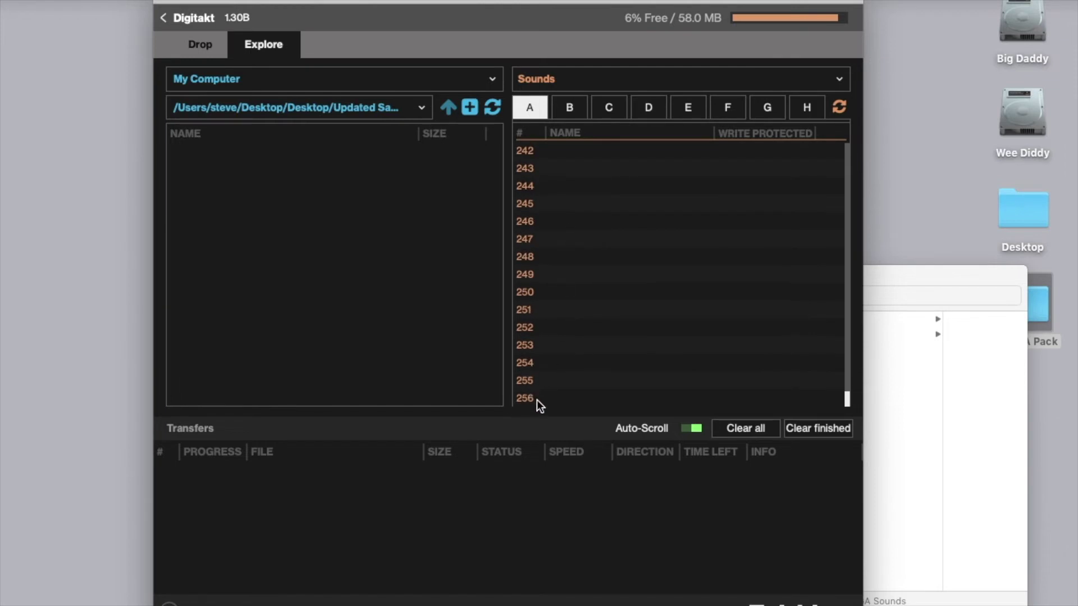
pyautogui.scroll(20, 620, 253)
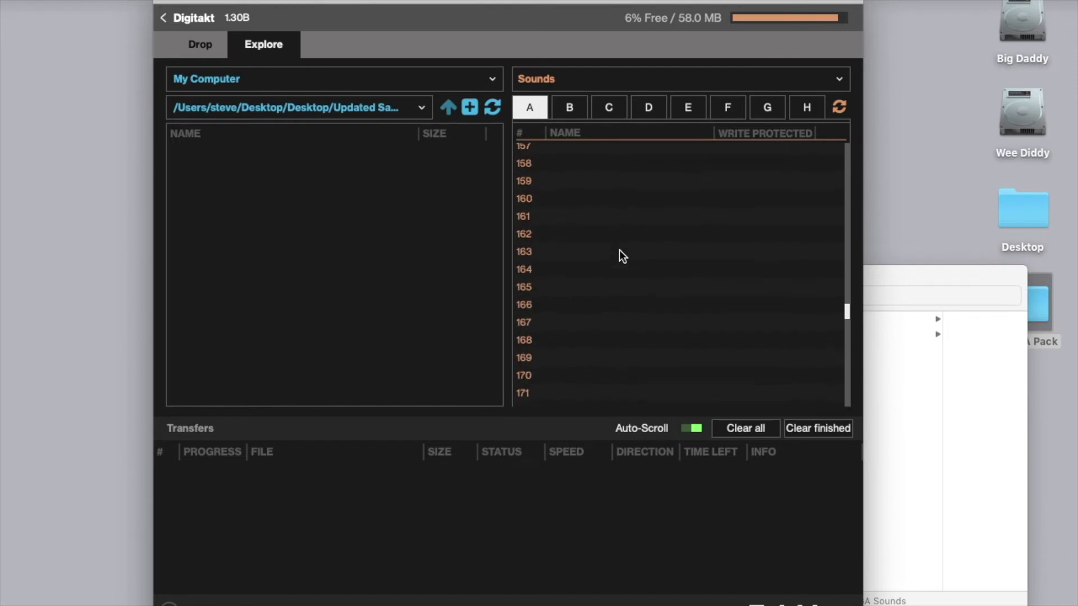
pyautogui.click(567, 107)
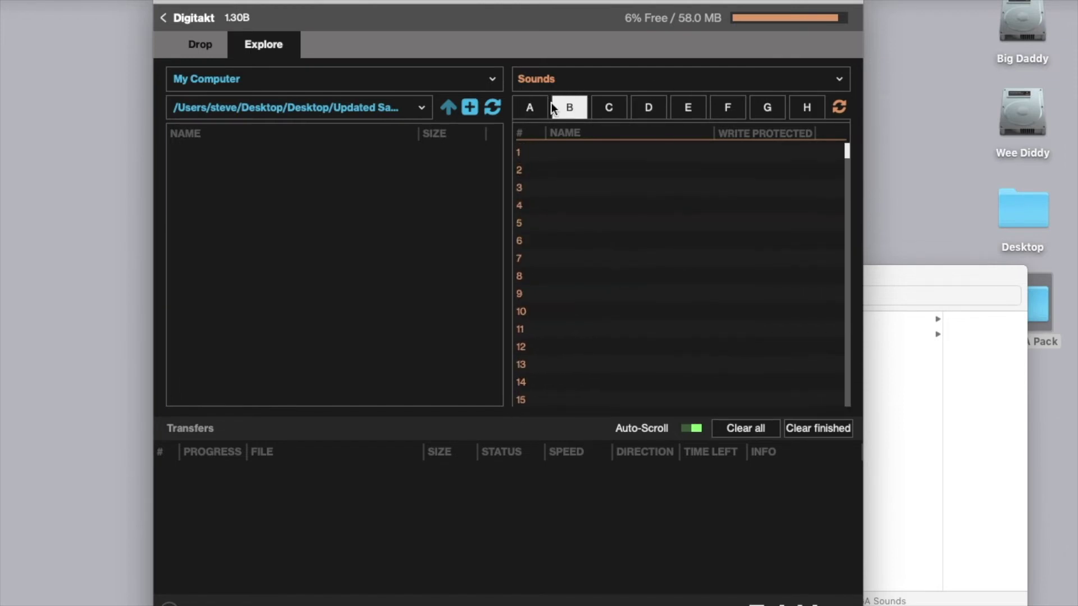
pyautogui.click(597, 106)
pyautogui.click(650, 106)
pyautogui.click(537, 106)
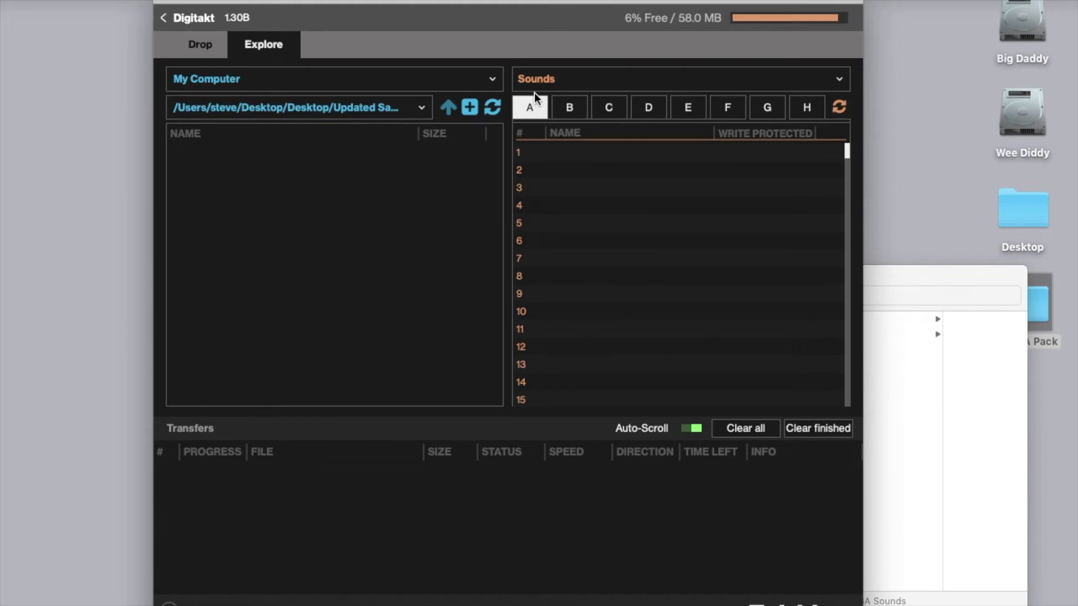
pyautogui.moveTo(883, 260); pyautogui.dragTo(338, 311)
# Step: Select all 102 CP_MEGA files in Drums > Claps and drop them onto bank A's sound slots
pyautogui.click(350, 350)
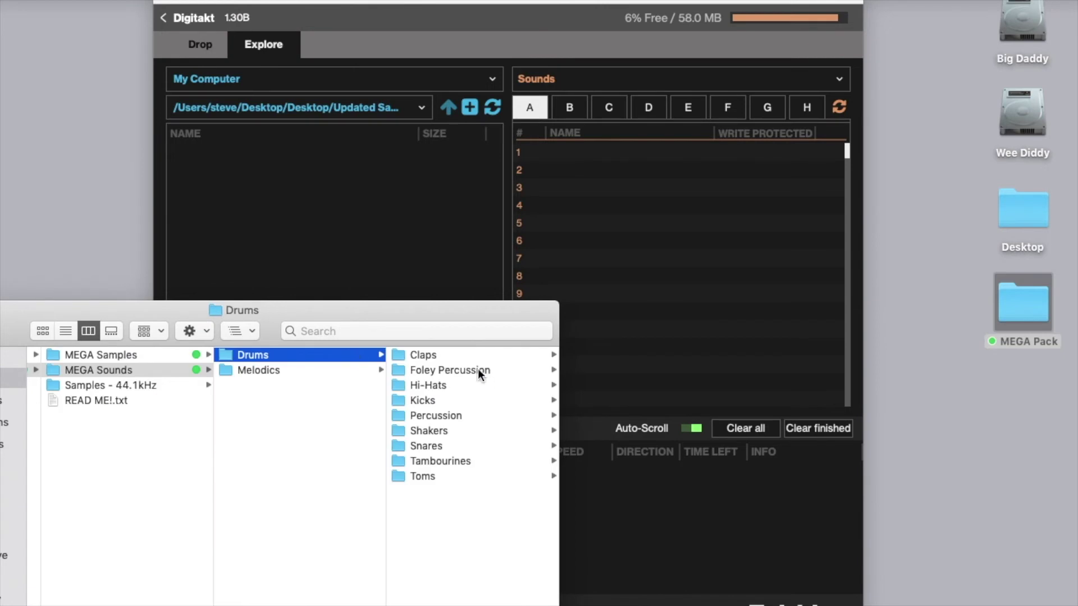
pyautogui.click(420, 354)
pyautogui.moveTo(348, 306); pyautogui.dragTo(318, 275)
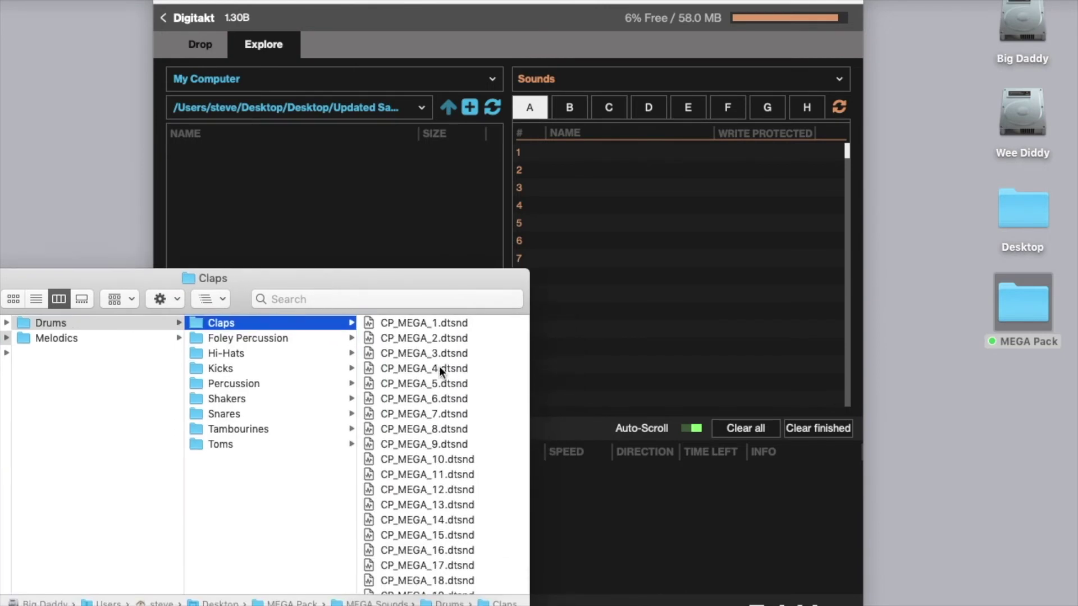
pyautogui.click(384, 323)
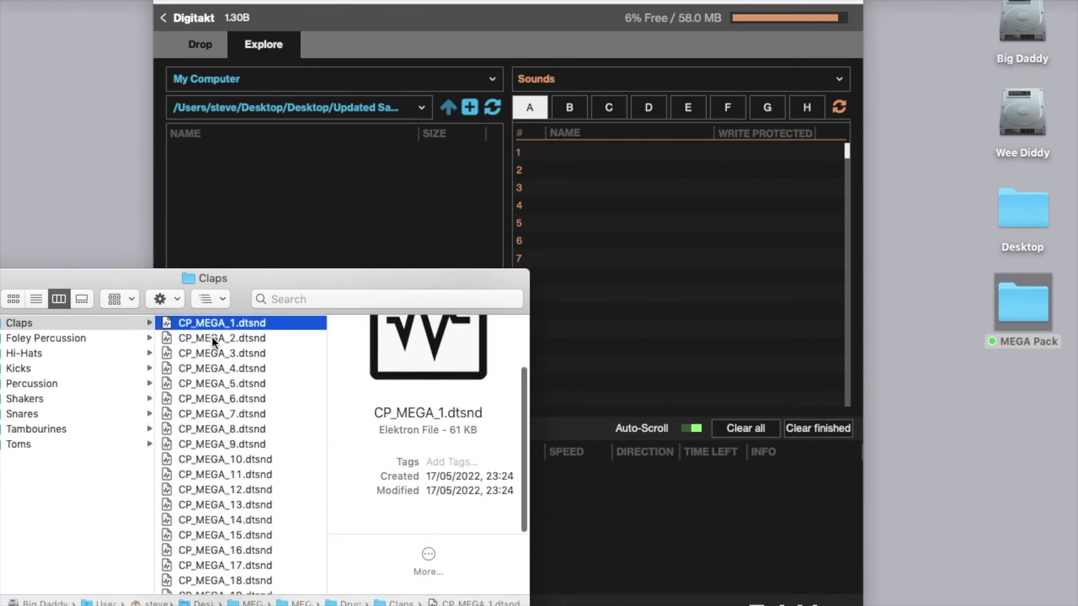
pyautogui.scroll(-5, 265, 448)
pyautogui.scroll(-15, 266, 448)
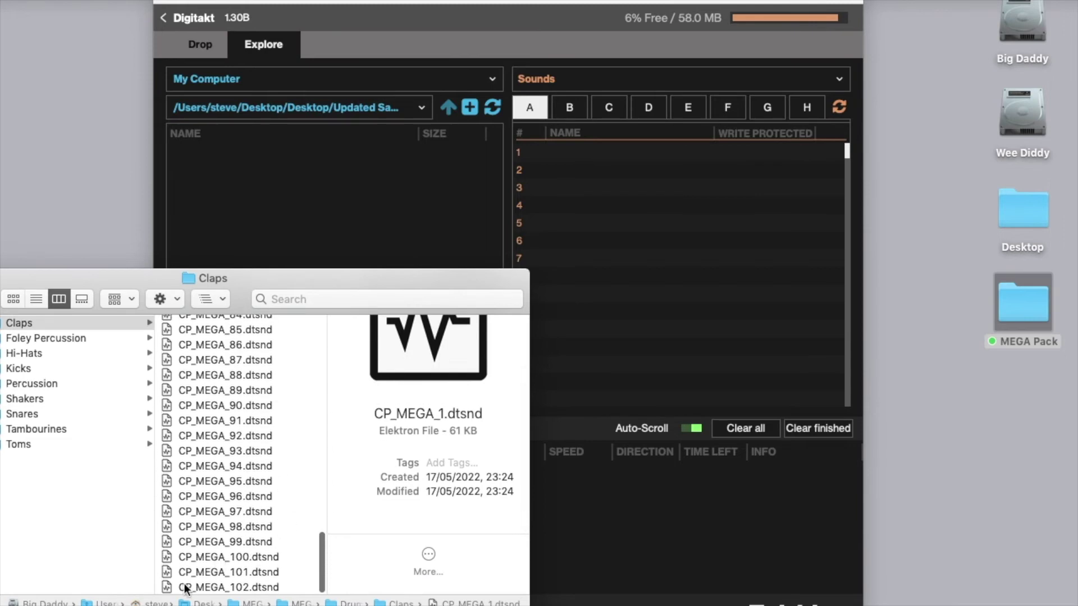
pyautogui.press('super+a')
pyautogui.scroll(20, 247, 449)
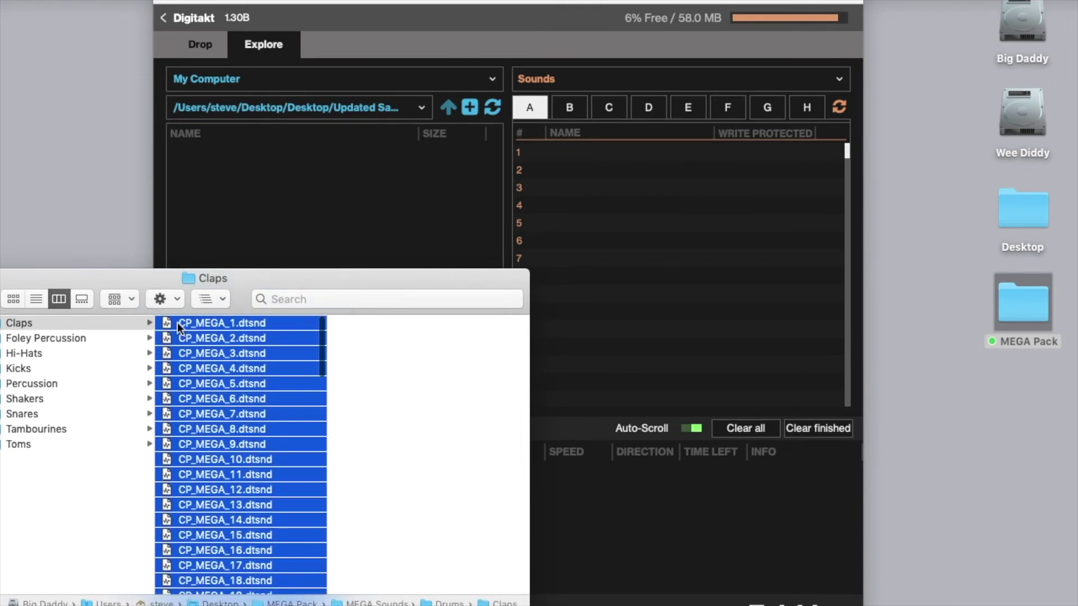
pyautogui.moveTo(304, 323); pyautogui.dragTo(540, 151)
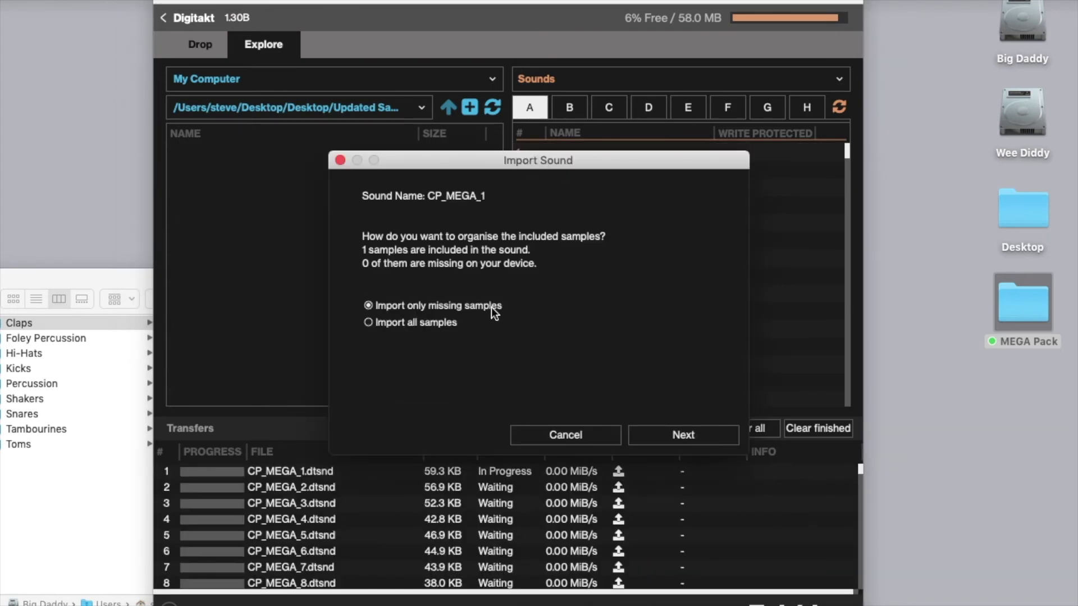
# Step: Confirm the Import Sound dialog, keeping samples at their original file paths
pyautogui.click(686, 439)
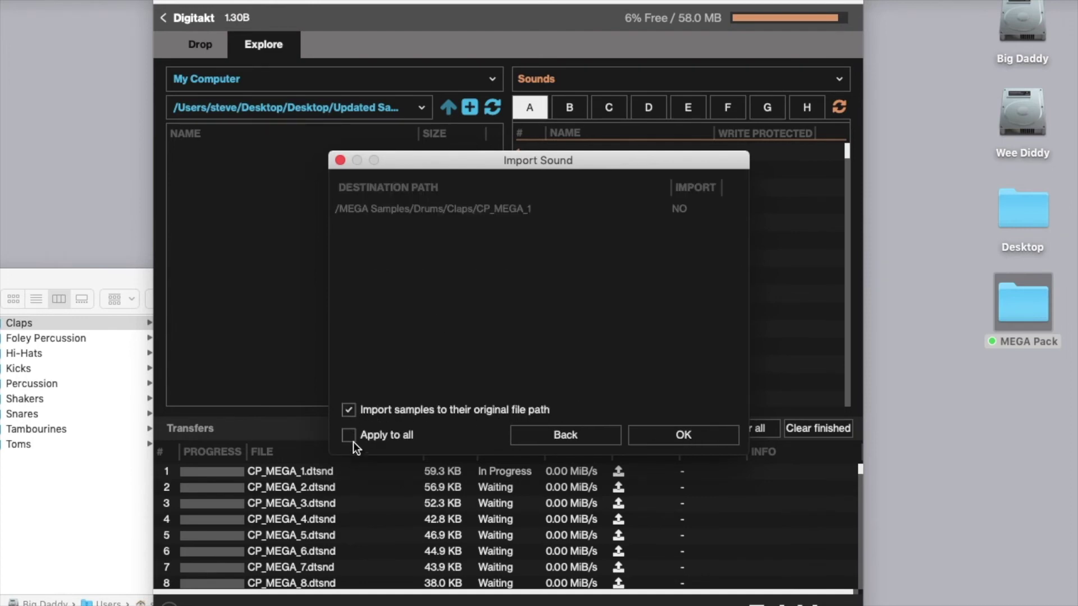
pyautogui.click(682, 436)
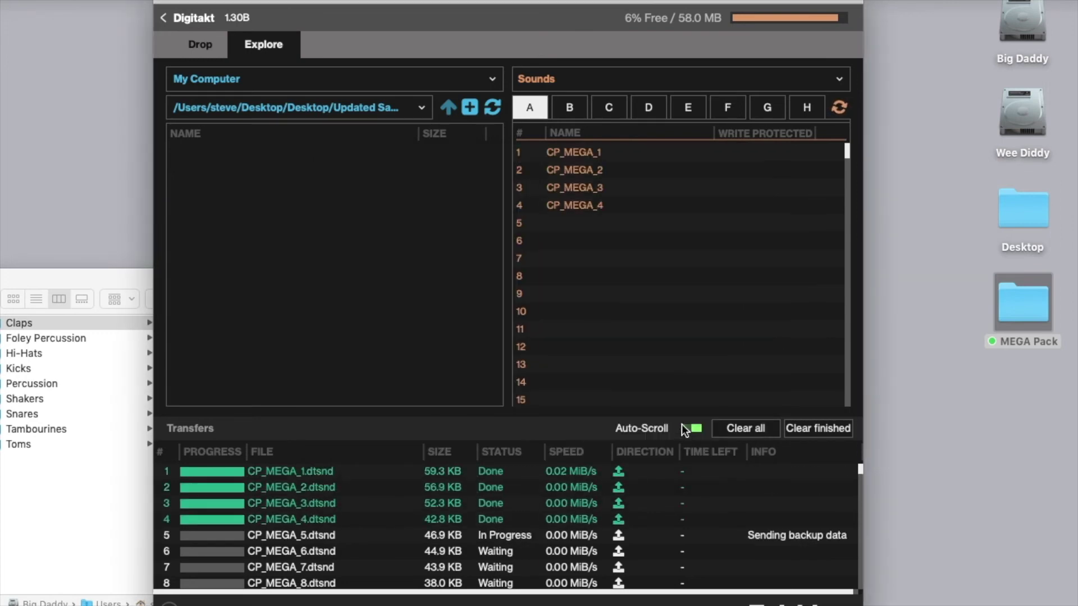
# Step: Follow the Transfers list until all 102 CP_MEGA clap uploads, through CP_MEGA_102, show Done
pyautogui.scroll(-2, 572, 294)
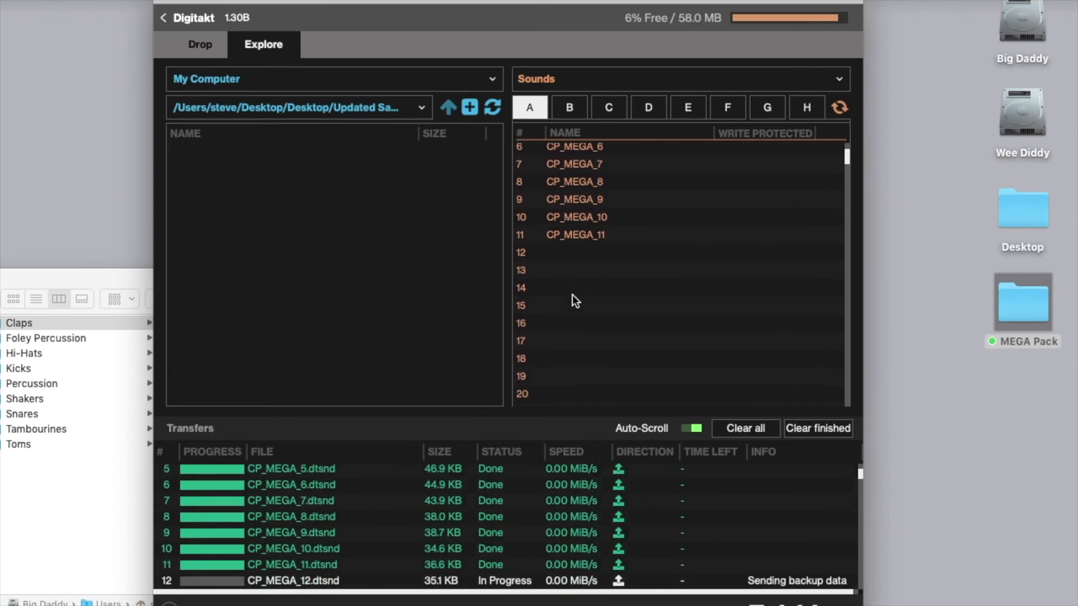
pyautogui.scroll(-2, 572, 294)
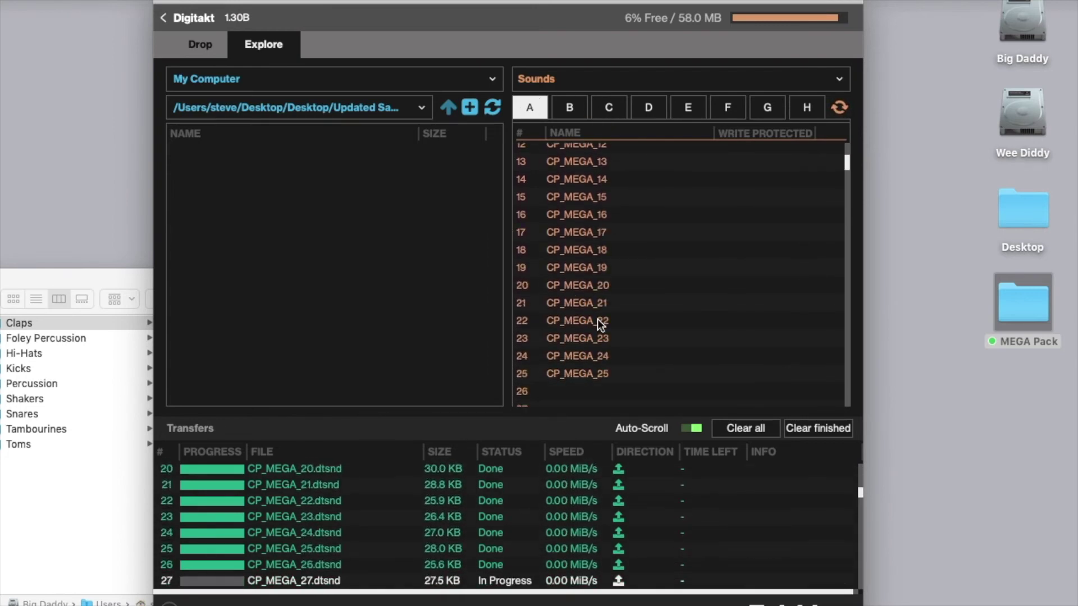
pyautogui.scroll(-2, 597, 321)
pyautogui.scroll(-10, 597, 323)
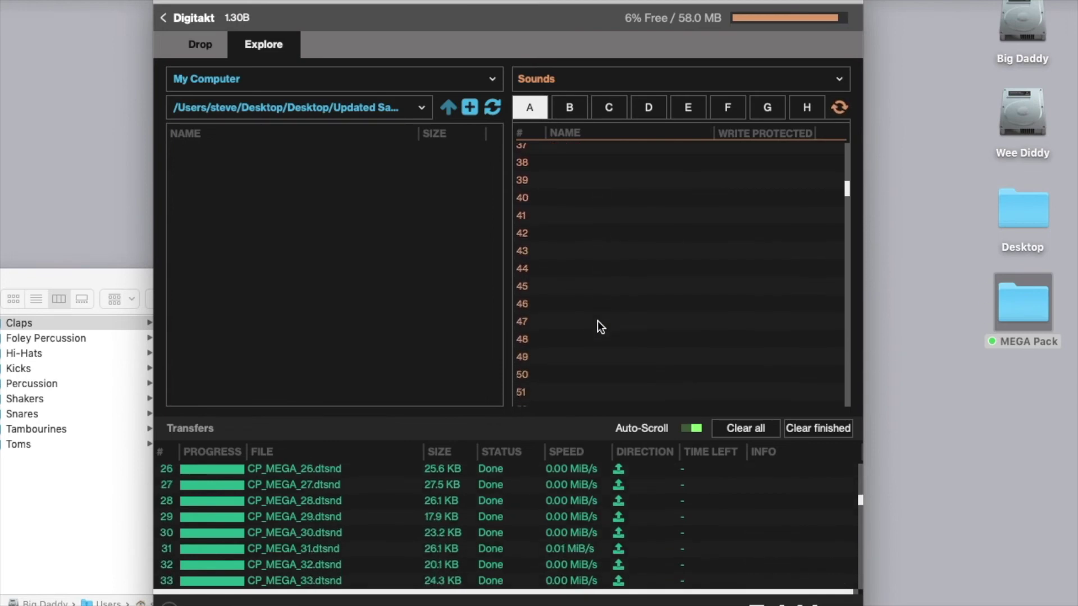
pyautogui.scroll(-1, 597, 328)
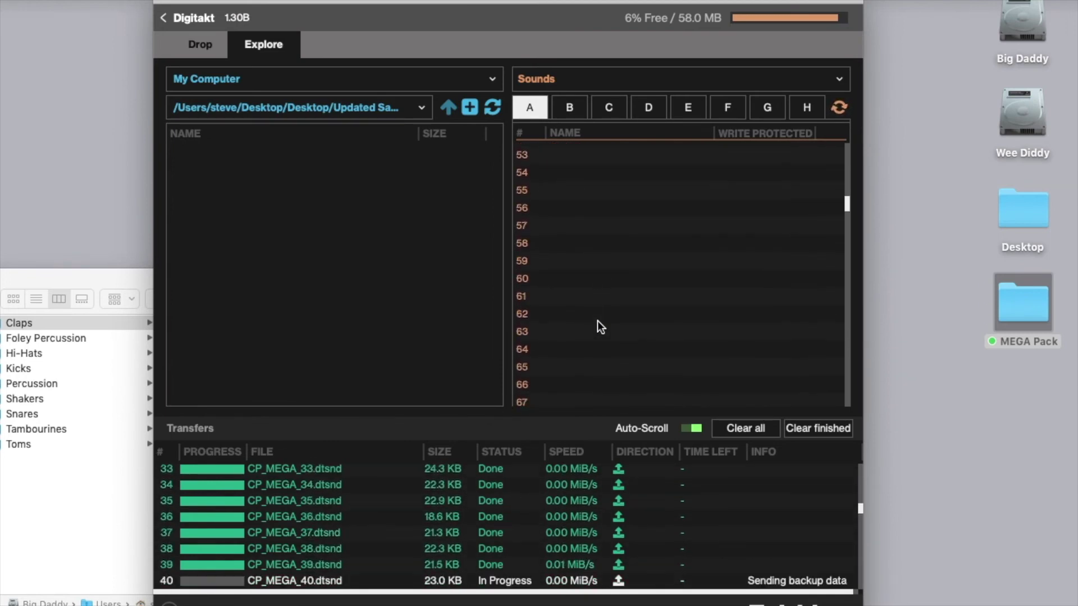
pyautogui.scroll(-13, 597, 327)
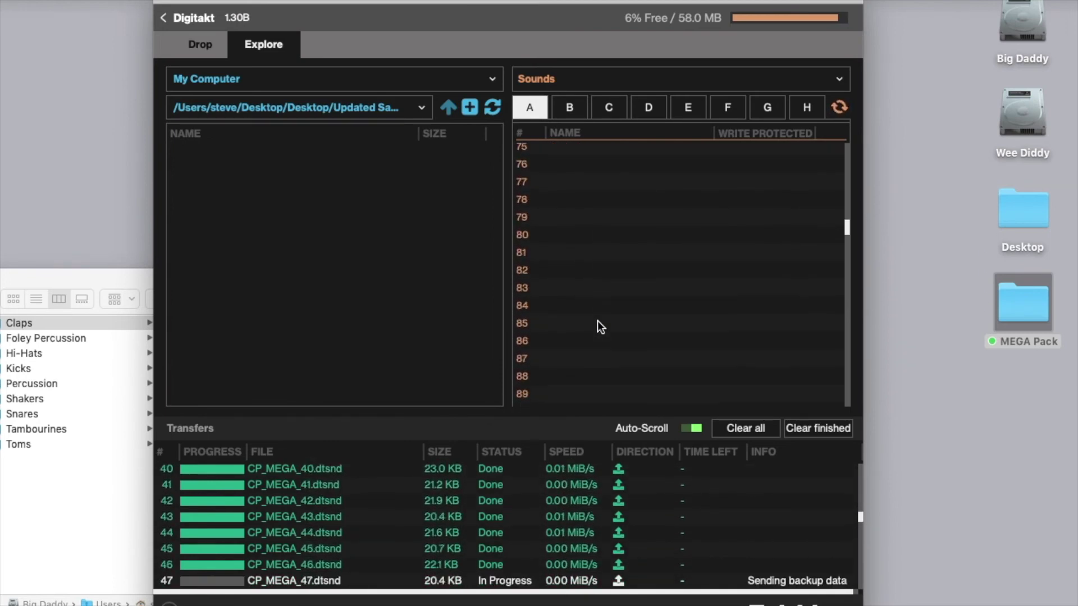
pyautogui.scroll(-20, 597, 321)
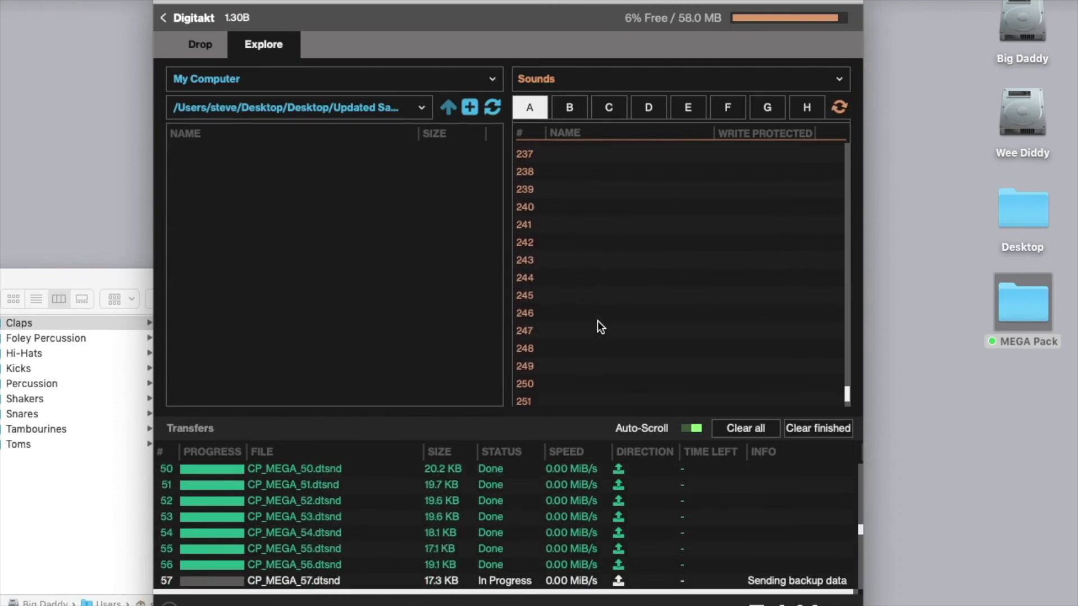
pyautogui.click(120, 275)
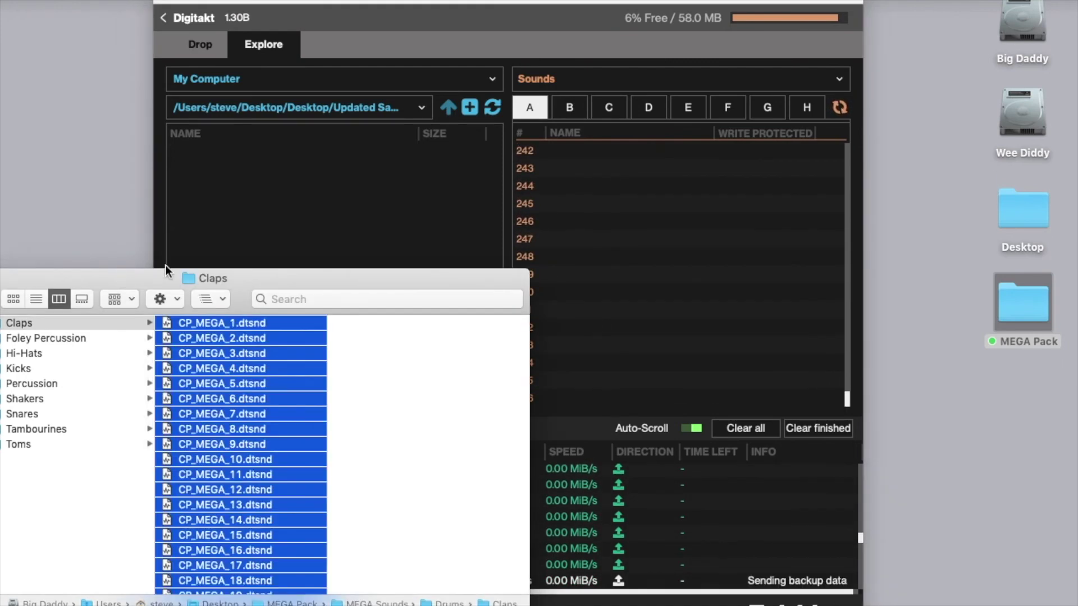
pyautogui.click(578, 35)
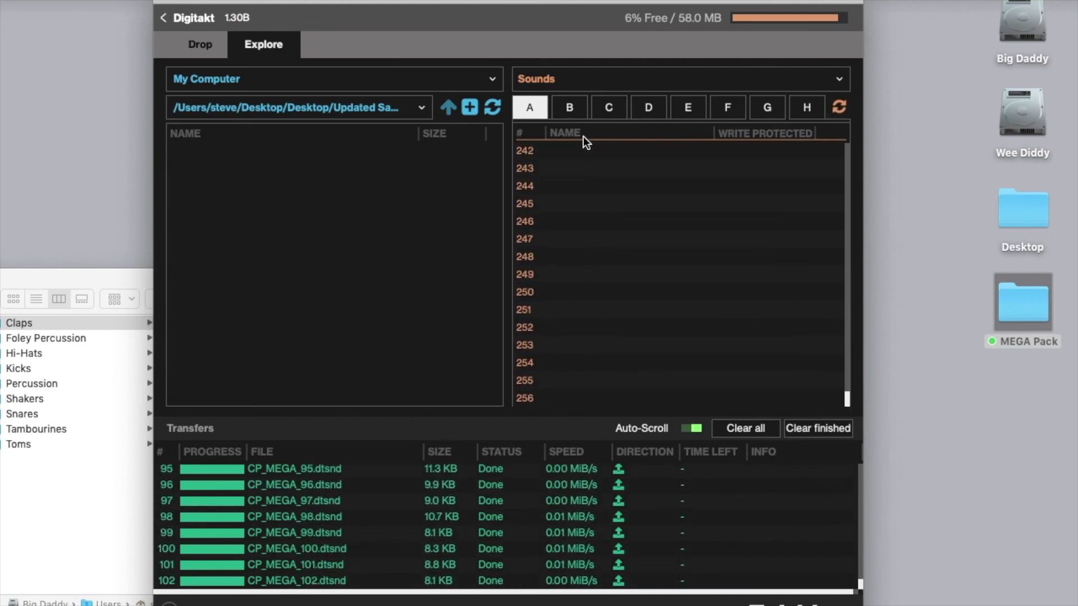
pyautogui.click(568, 107)
pyautogui.scroll(5, 563, 343)
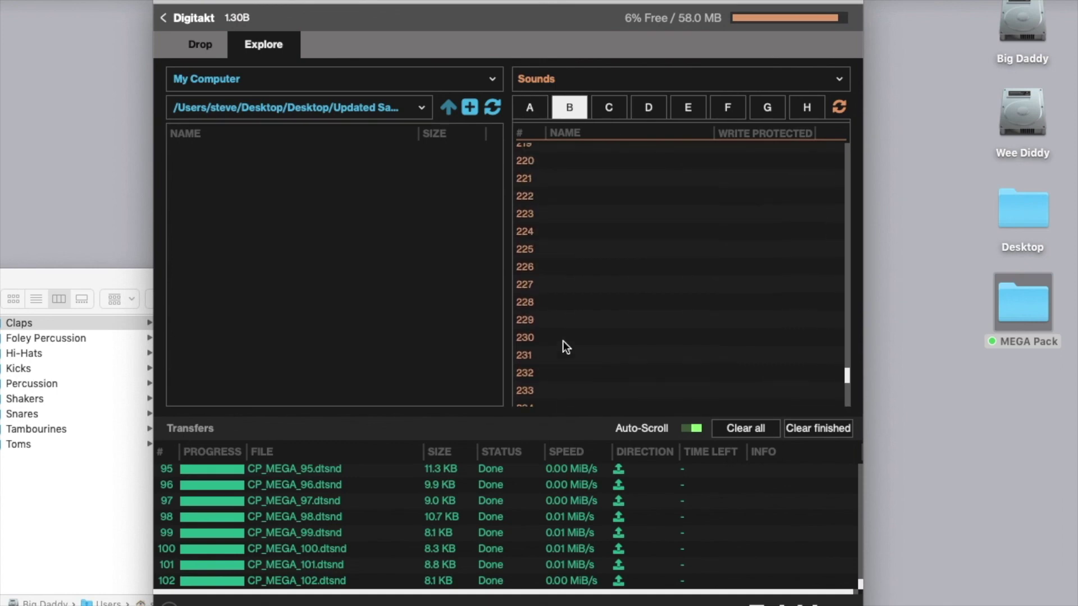
pyautogui.scroll(20, 564, 341)
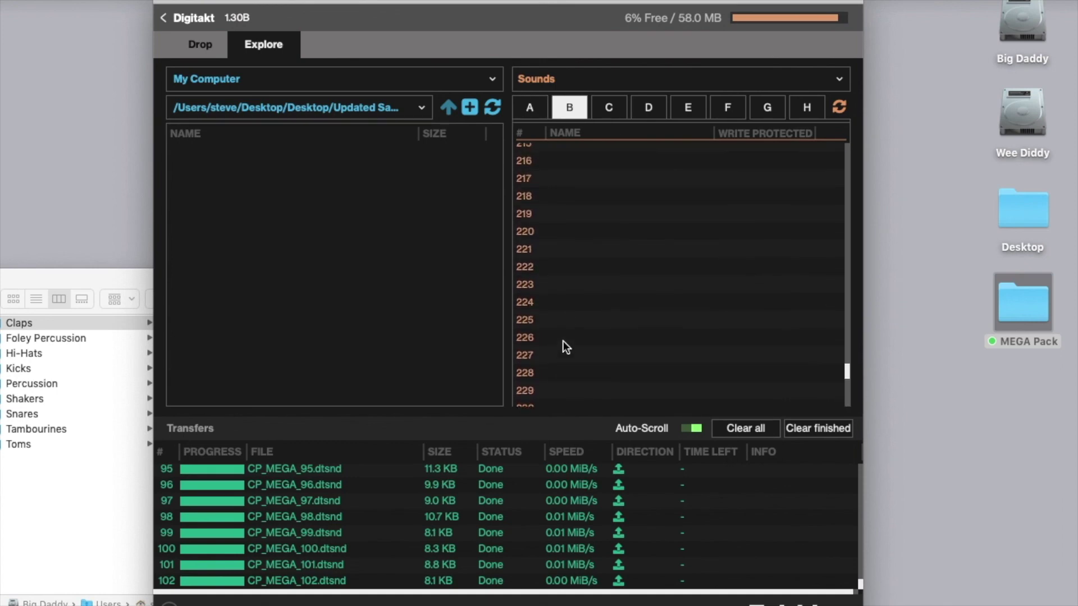
pyautogui.click(535, 108)
pyautogui.click(633, 76)
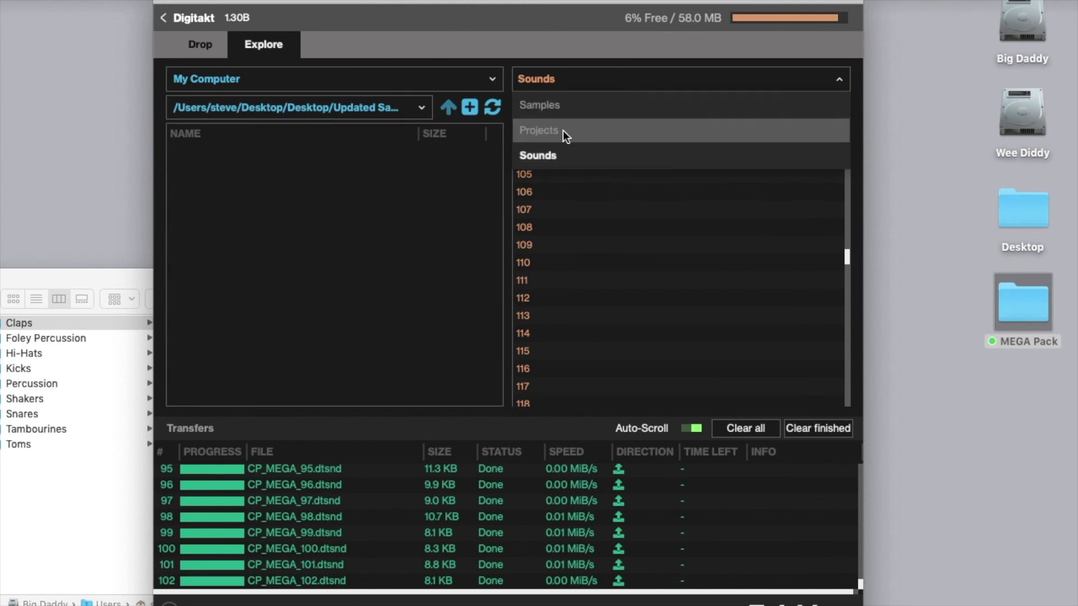
pyautogui.click(542, 152)
pyautogui.click(543, 107)
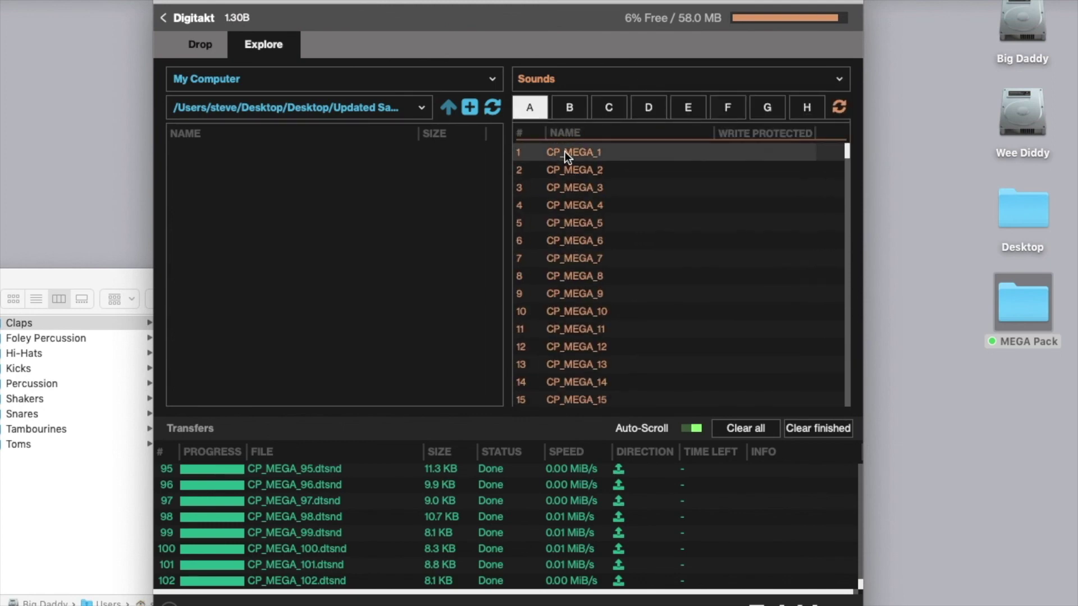
pyautogui.scroll(-5, 604, 258)
pyautogui.scroll(-8, 604, 259)
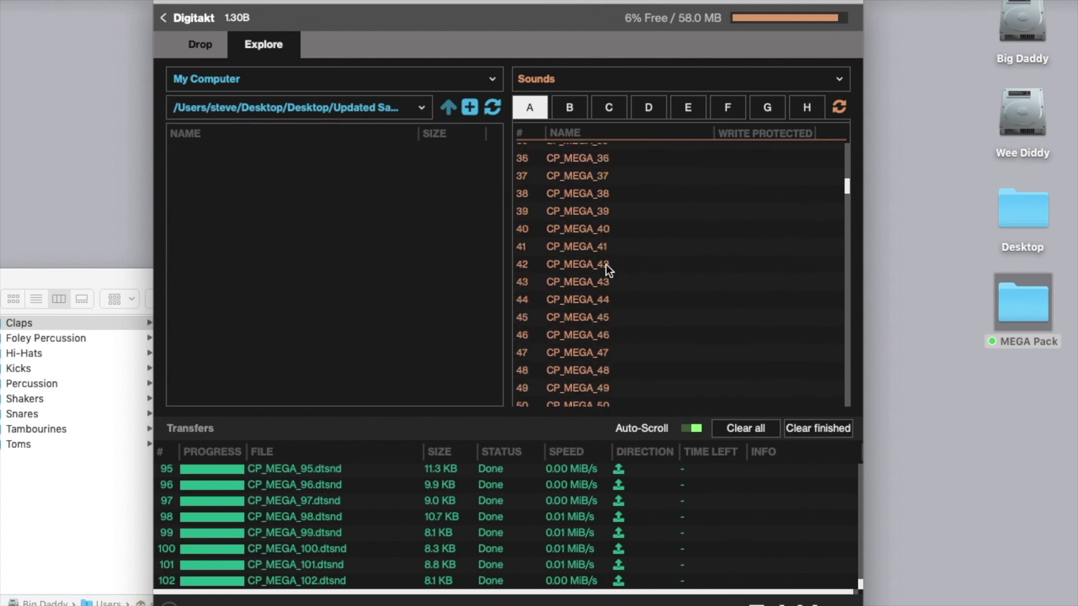
pyautogui.scroll(10, 578, 263)
pyautogui.scroll(3, 553, 262)
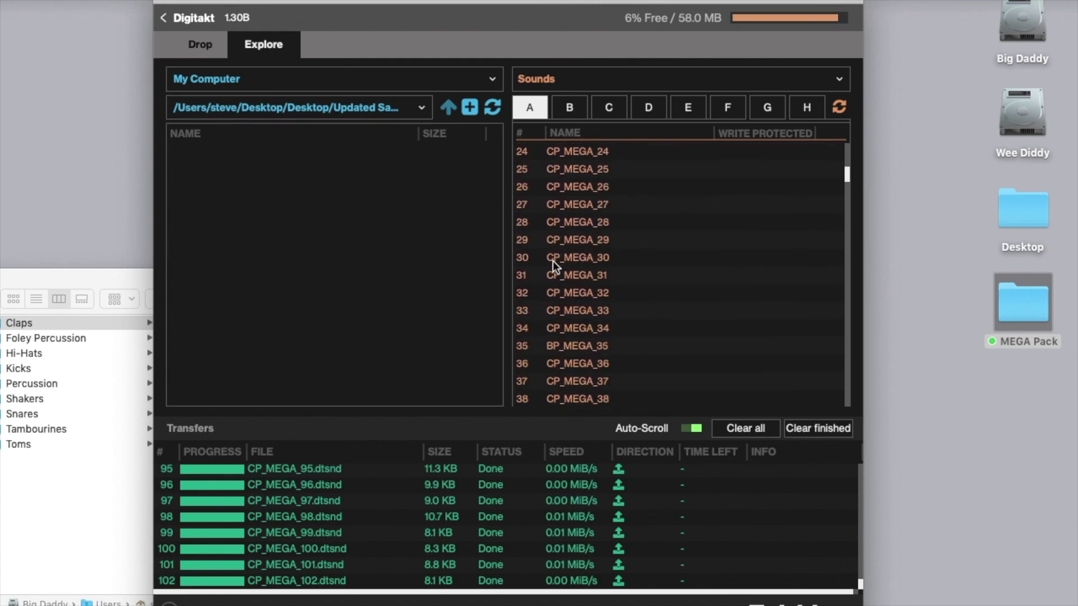